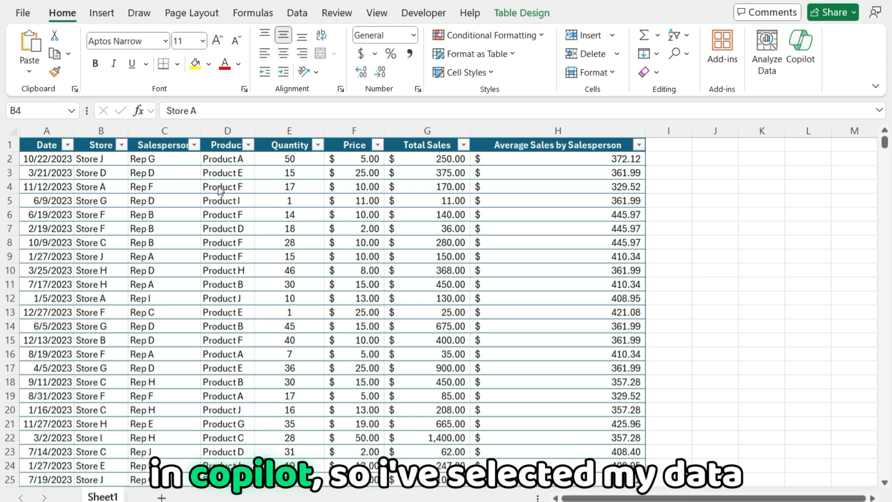
From the sales table on Sheet1, ask Copilot to "create a chart showing total sales by month"
left_click(112, 184)
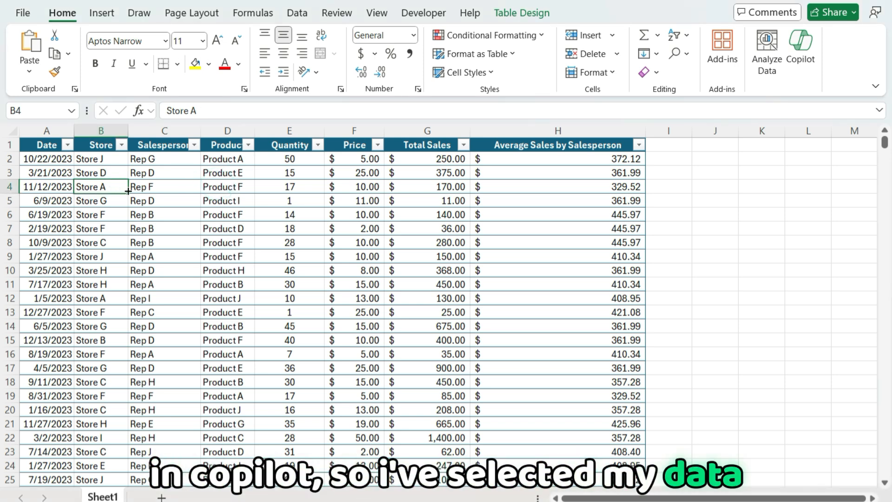
left_click(802, 45)
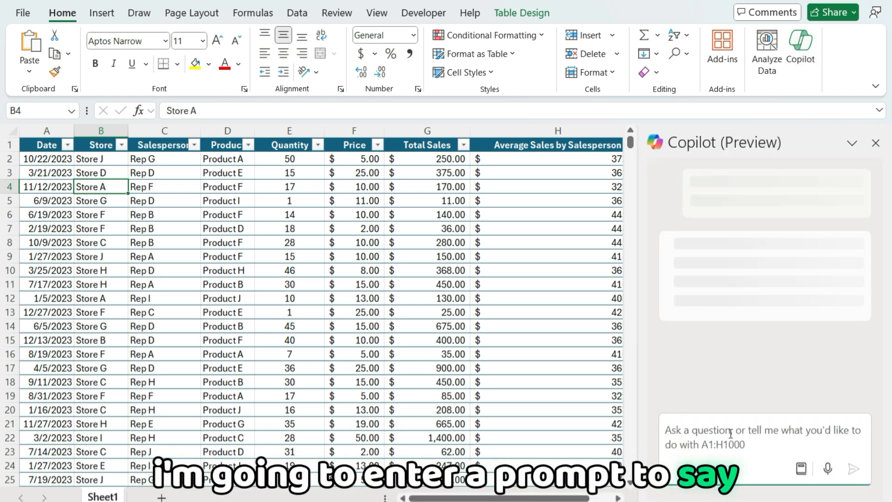
type("crea")
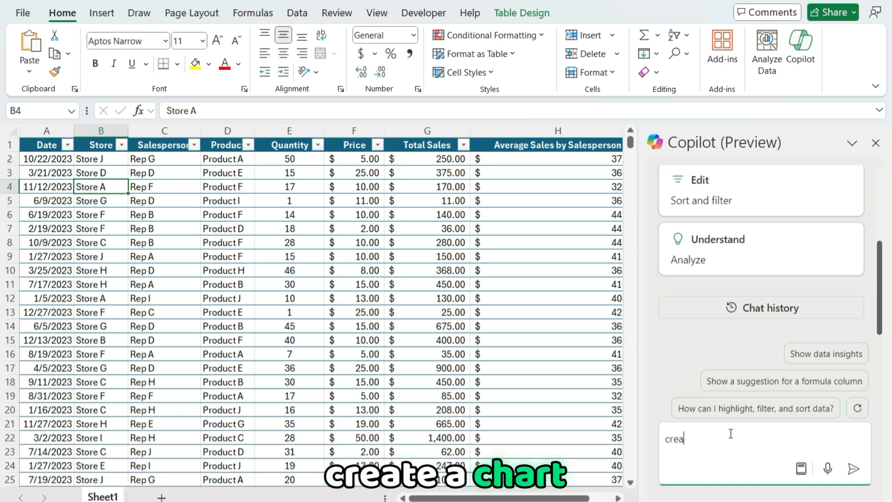
type("te a chart showing to")
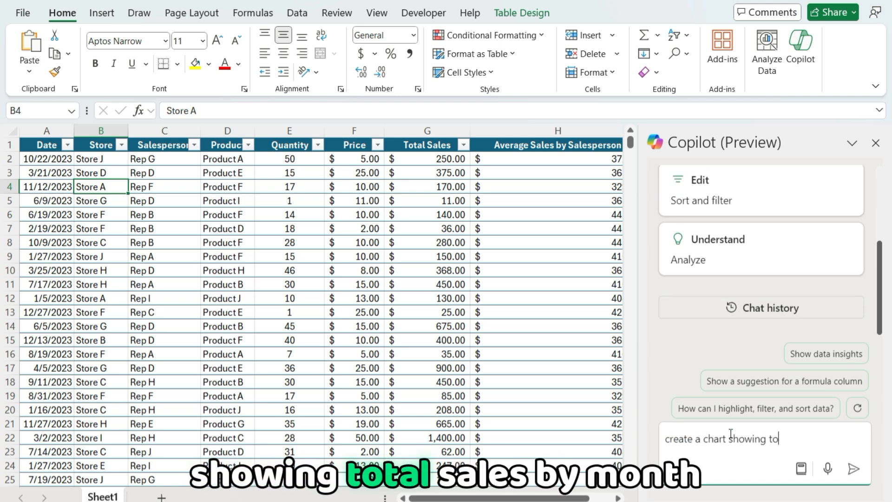
type("tal sales by month")
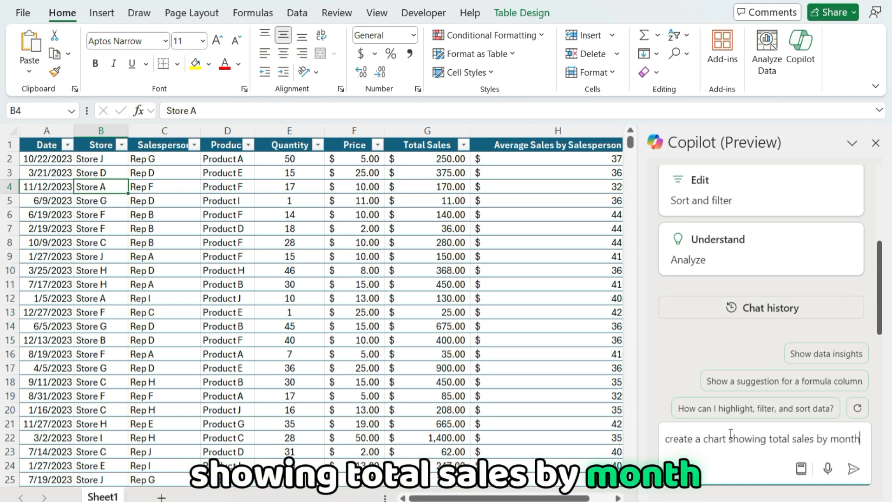
key("Return")
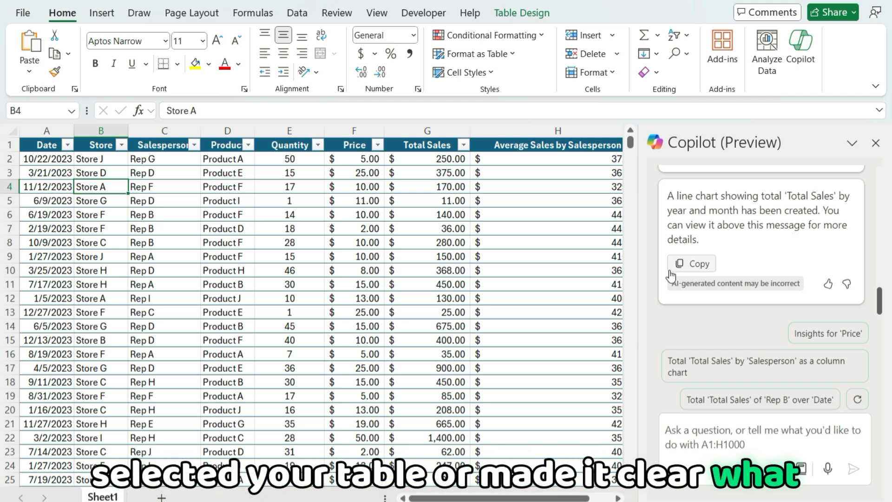
Add Copilot's monthly total sales line chart to a new sheet and open Sheet2 to view it
scroll(803, 247, "up", 5)
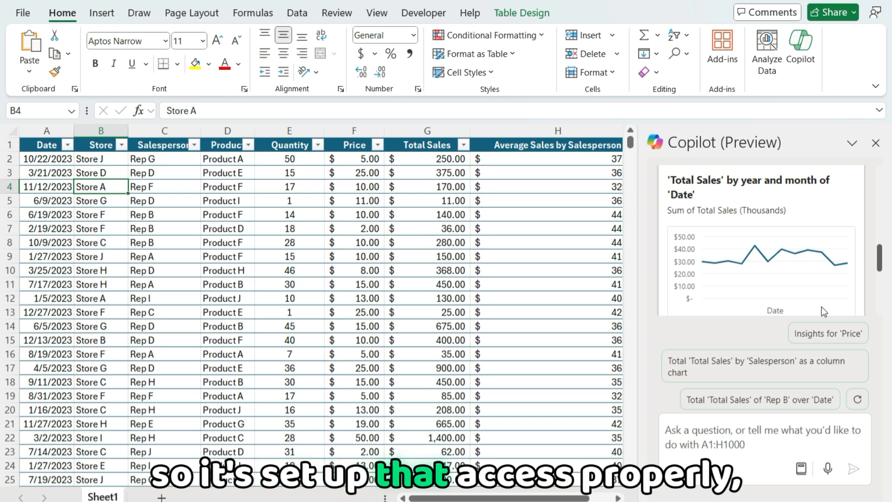
scroll(765, 247, "down", 2)
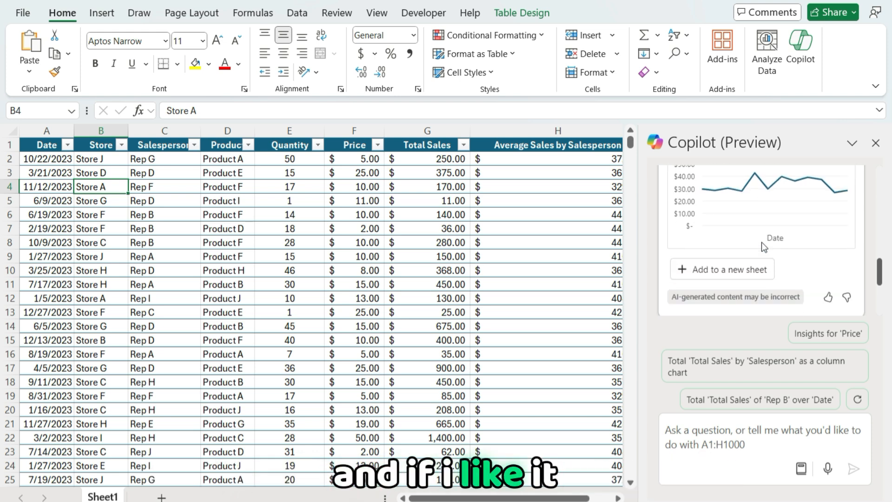
left_click(719, 270)
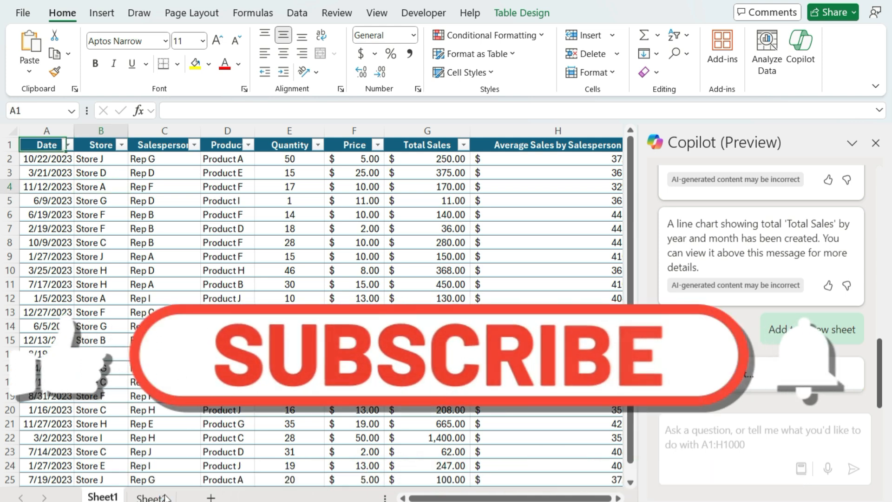
left_click(158, 498)
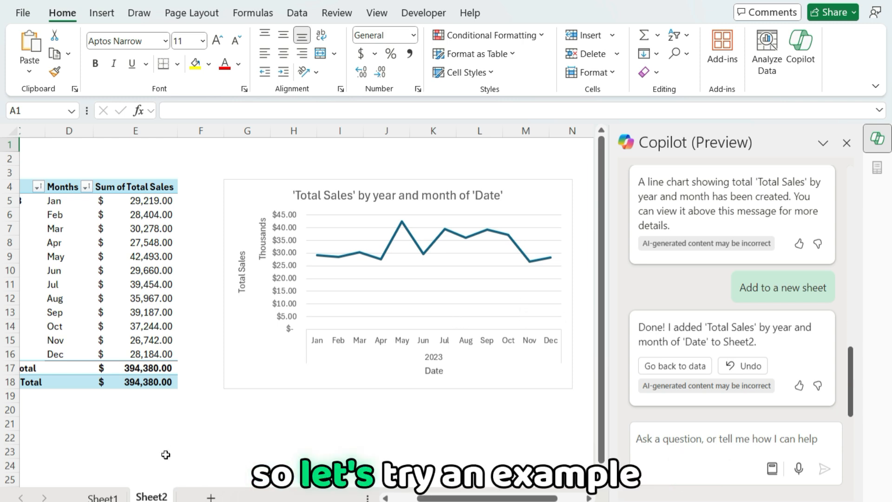
Return to the sales data on Sheet1 and ask Copilot to "create a column chart showing sales by month"
left_click(115, 498)
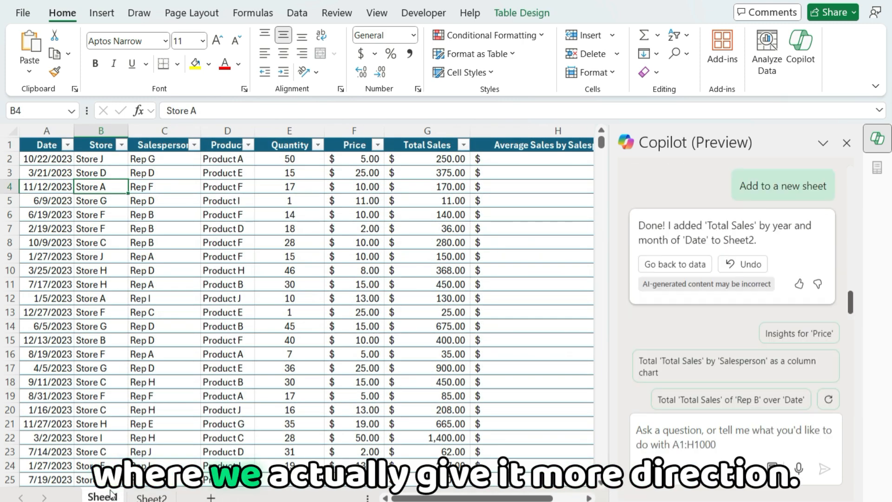
left_click(674, 430)
type("c")
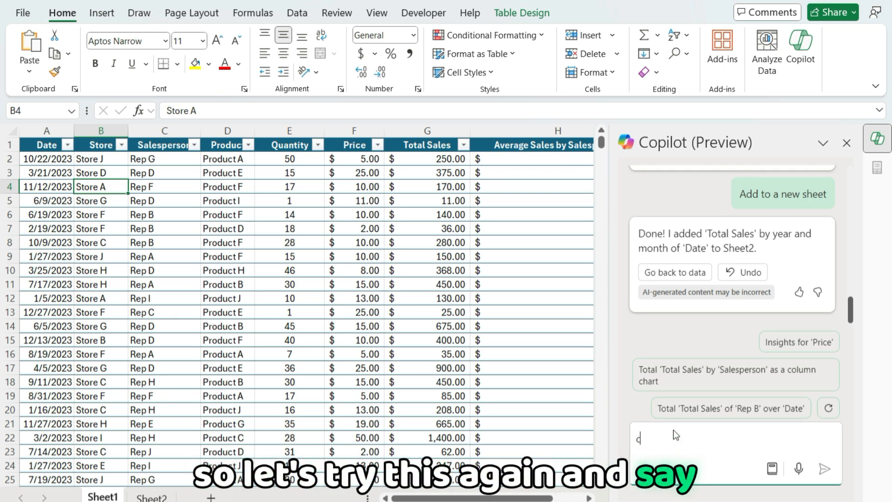
type("reate a colum")
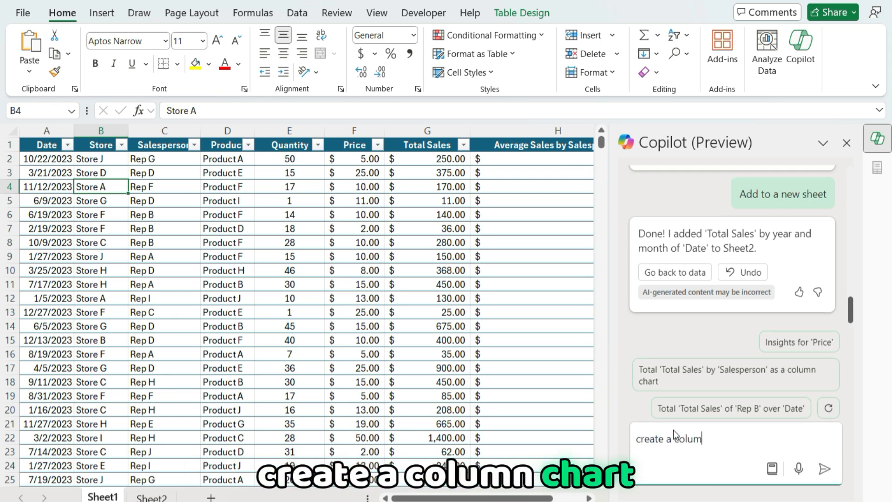
type("n chart showing sales by month")
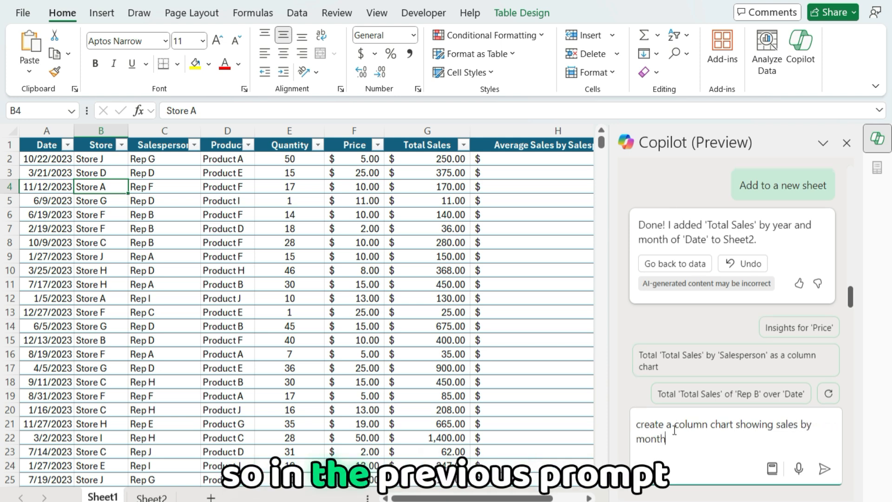
key("Return")
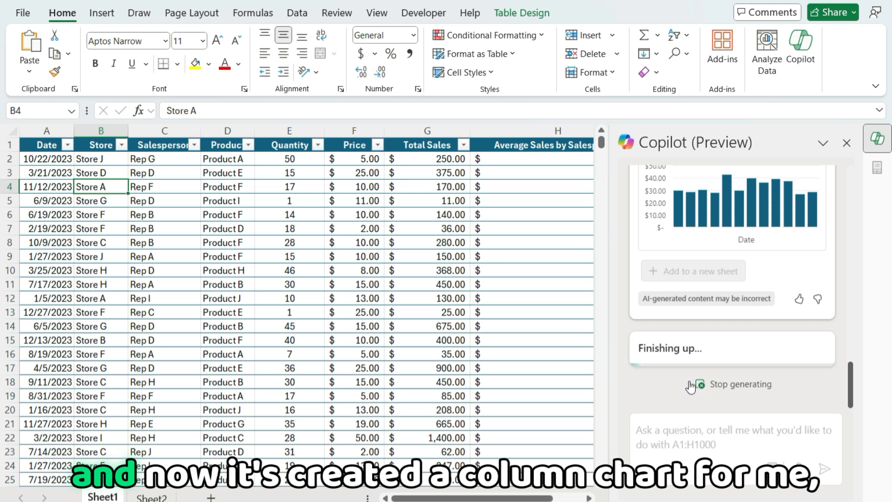
Review Copilot's column chart response and add the chart to a new sheet
scroll(716, 279, "down", 3)
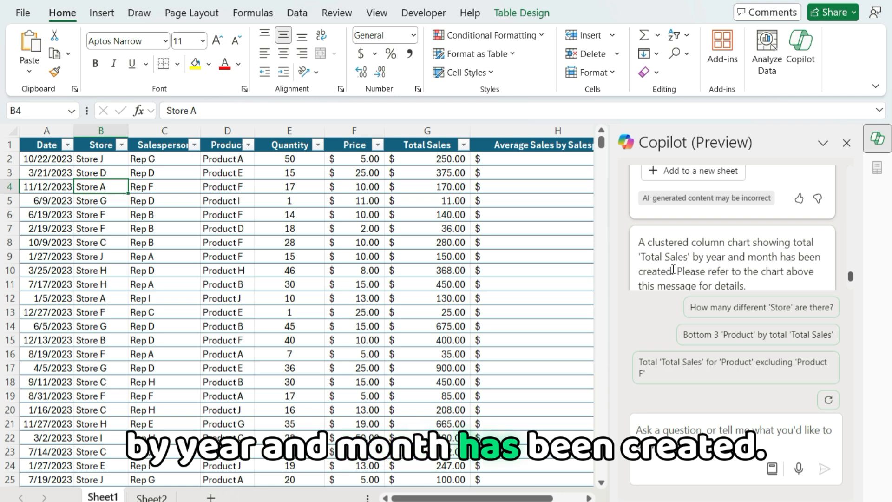
scroll(736, 247, "up", 2)
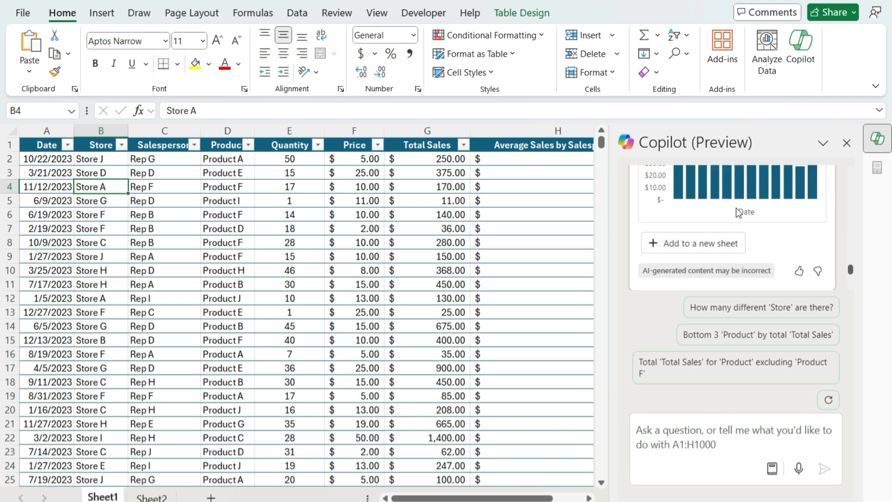
left_click(720, 244)
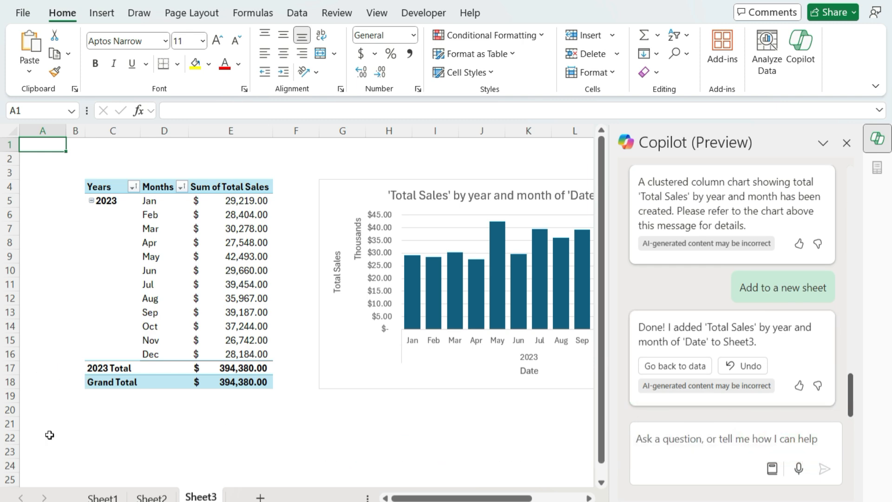
Go back to the data on Sheet1 and prompt Copilot with "Create a pie chart showing sales by product"
left_click(98, 497)
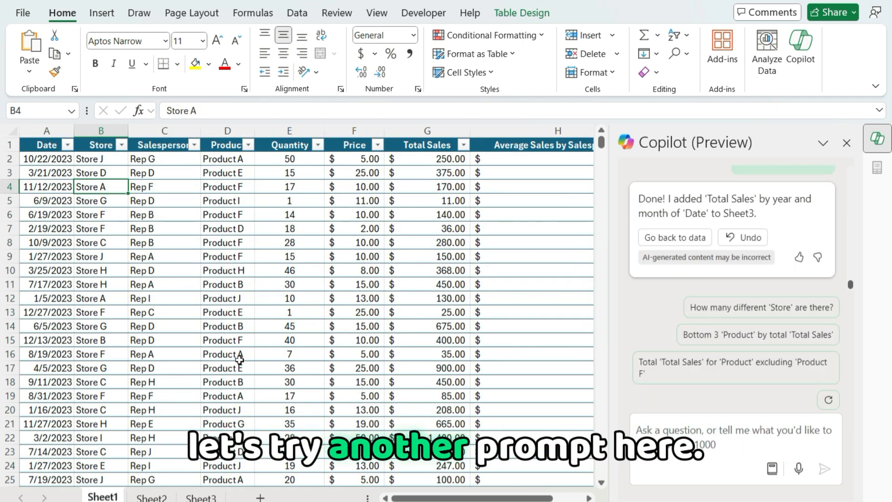
left_click(711, 442)
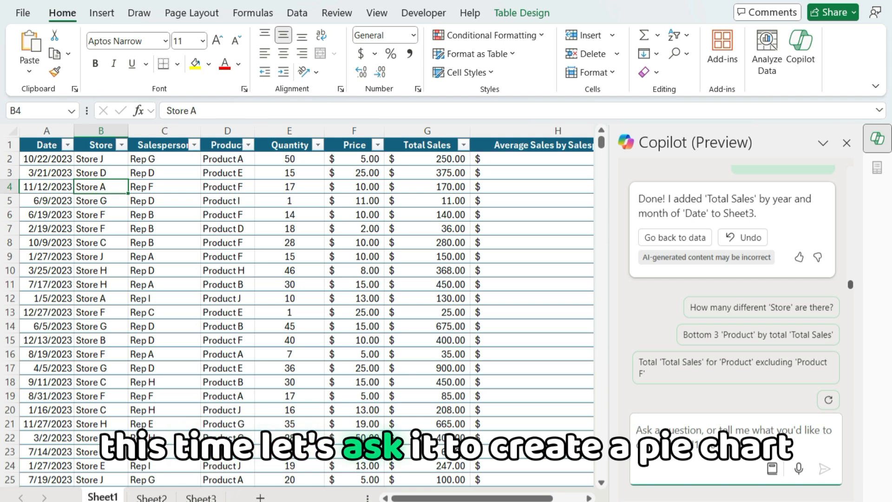
type("Create a pie char")
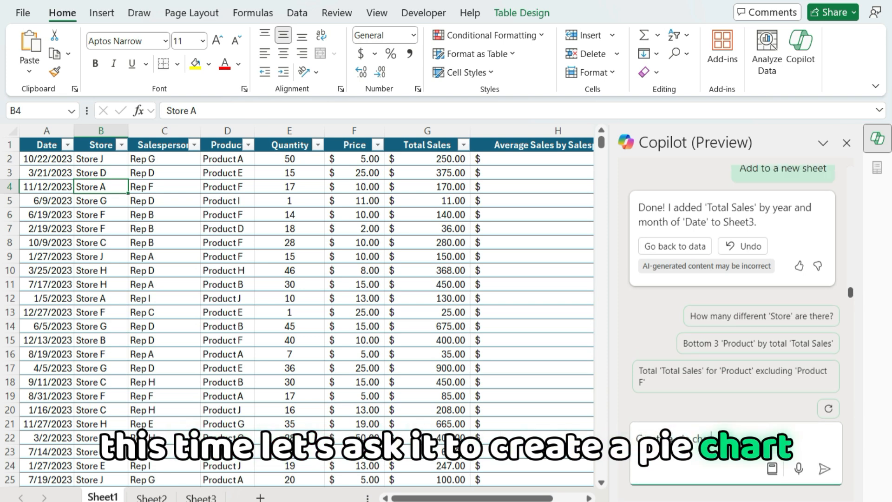
type("t showi")
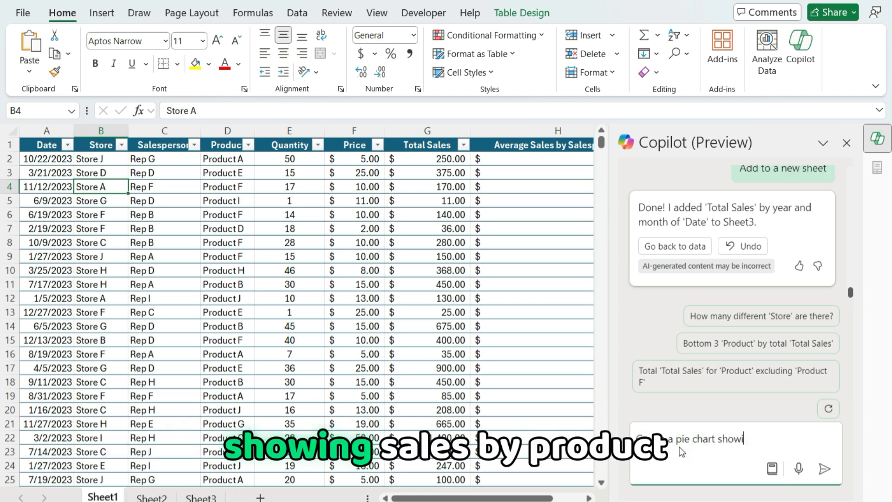
type("ng sales by prod")
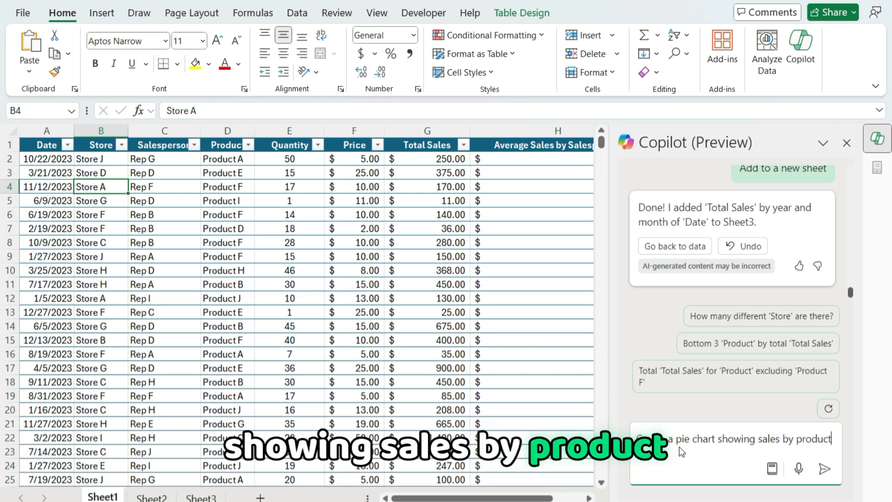
type("uct")
key("Return")
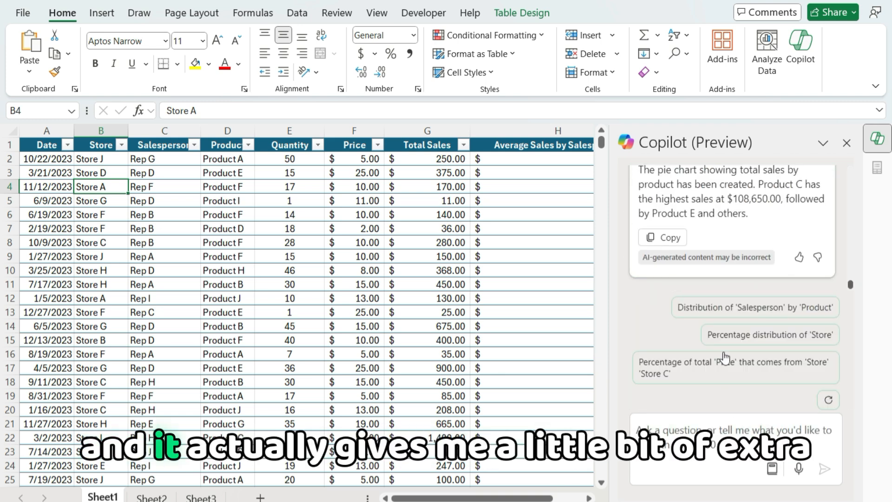
Review Copilot's summary and pie chart of total sales by product, and add the chart to a new sheet
scroll(754, 230, "up", 2)
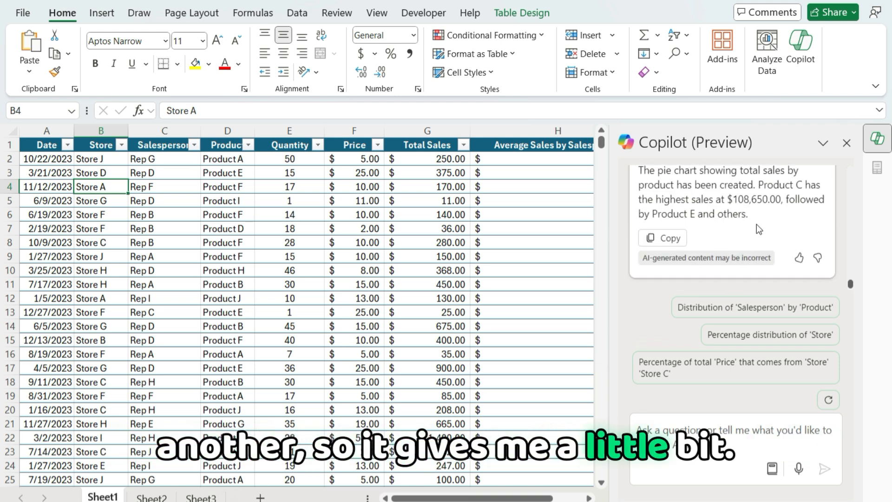
scroll(763, 235, "up", 5)
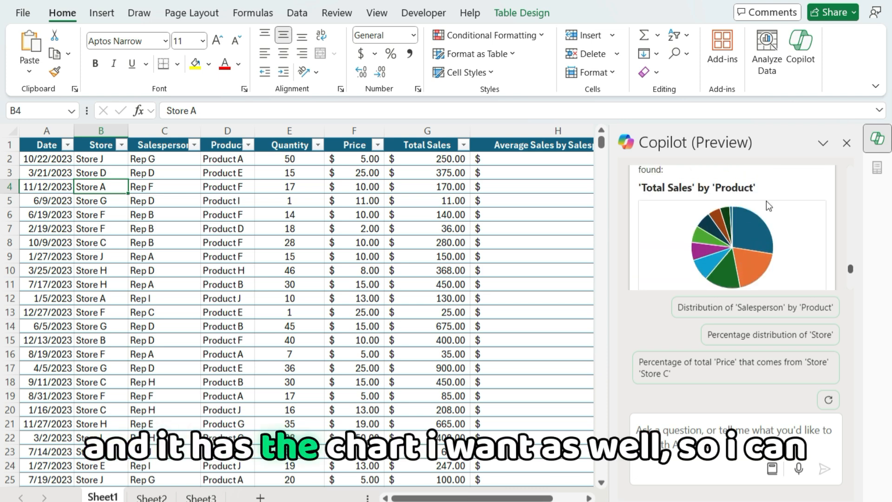
scroll(751, 204, "down", 2)
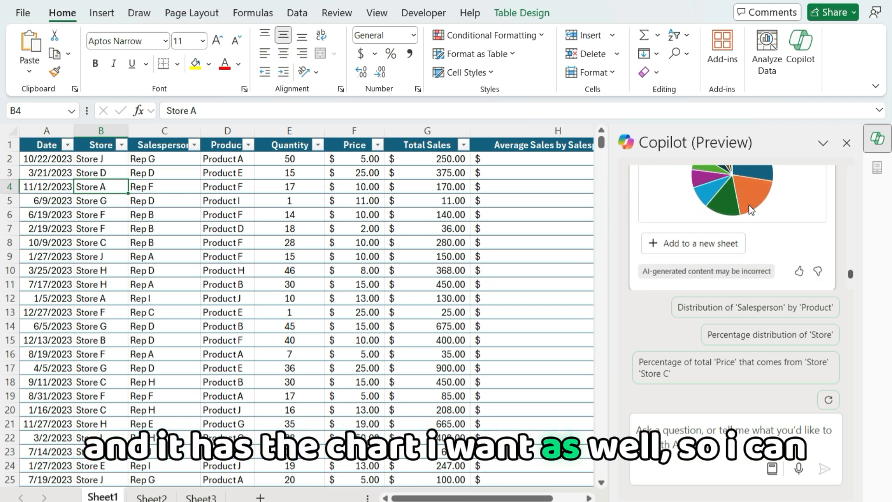
left_click(686, 245)
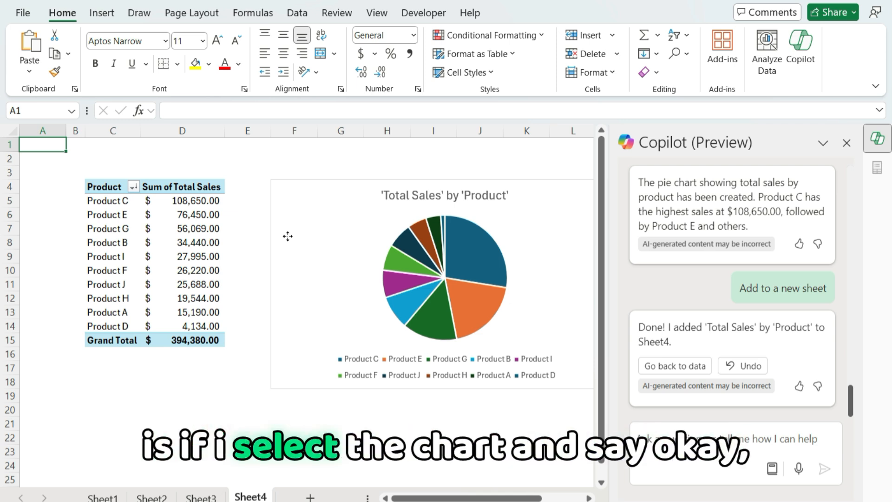
Select the pie chart on Sheet4 and try asking Copilot to "add labels to this pie chart"
left_click(289, 237)
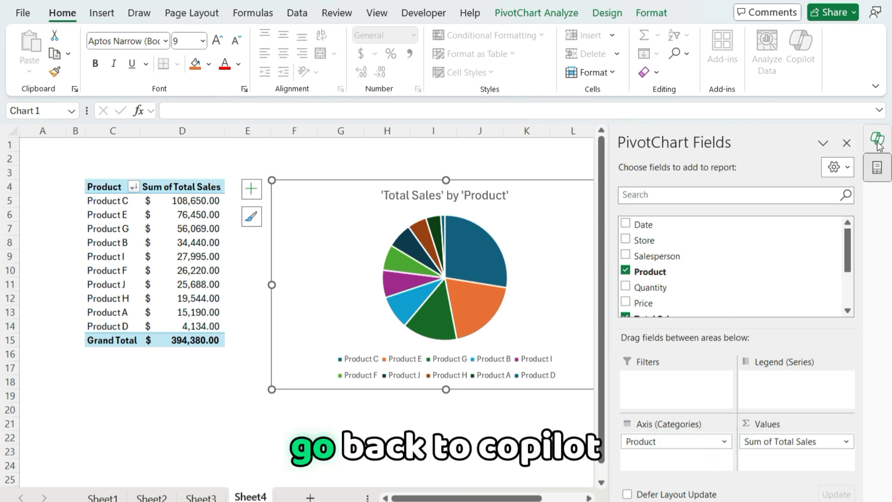
left_click(847, 143)
left_click(877, 139)
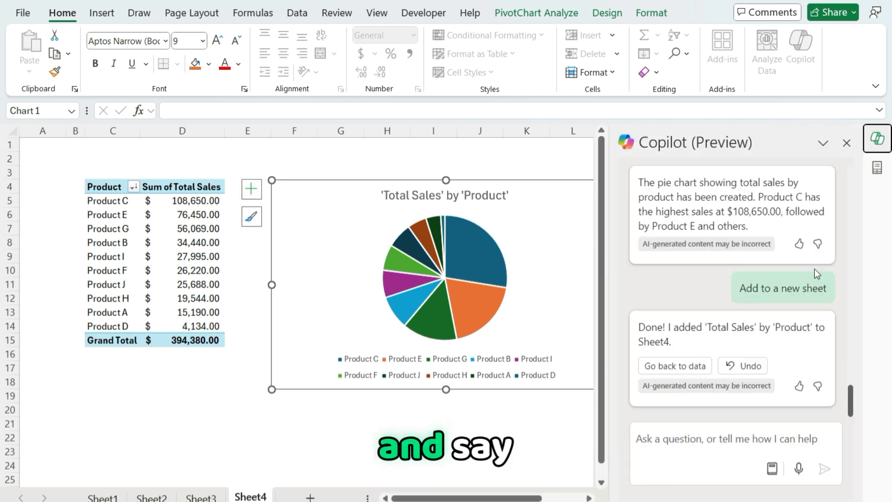
type("a")
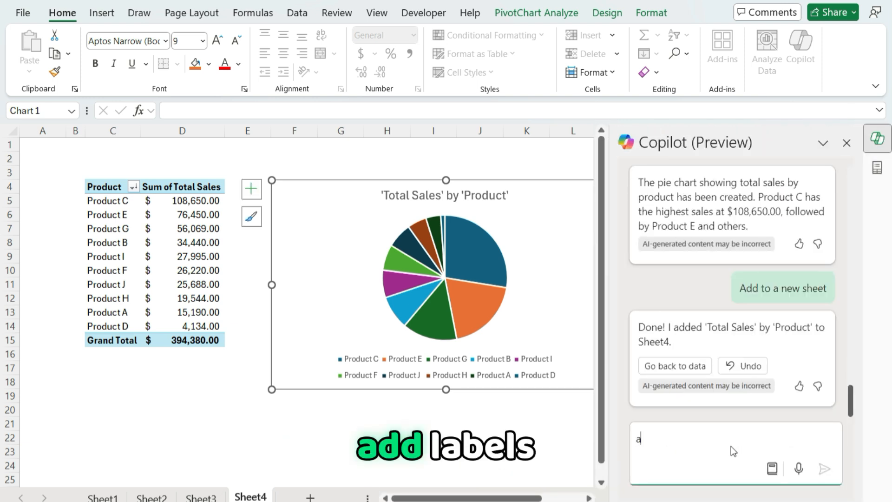
type("dd labels to")
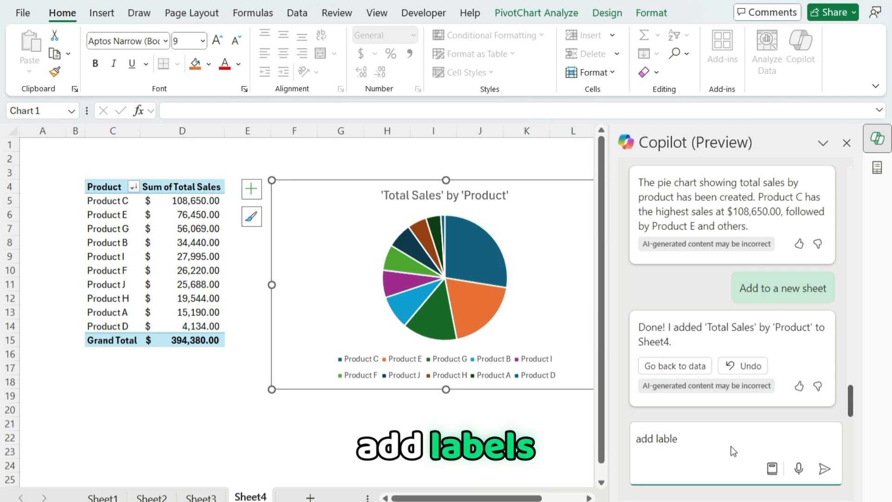
type(" this pie chart")
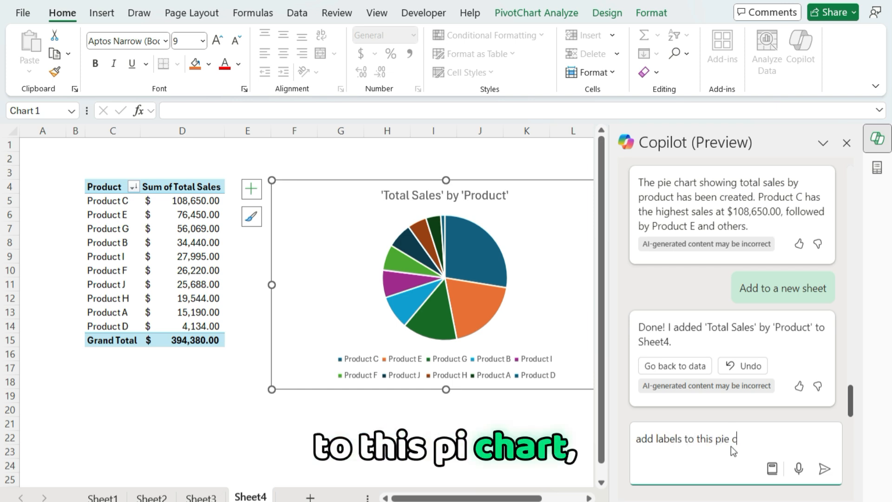
key("Return")
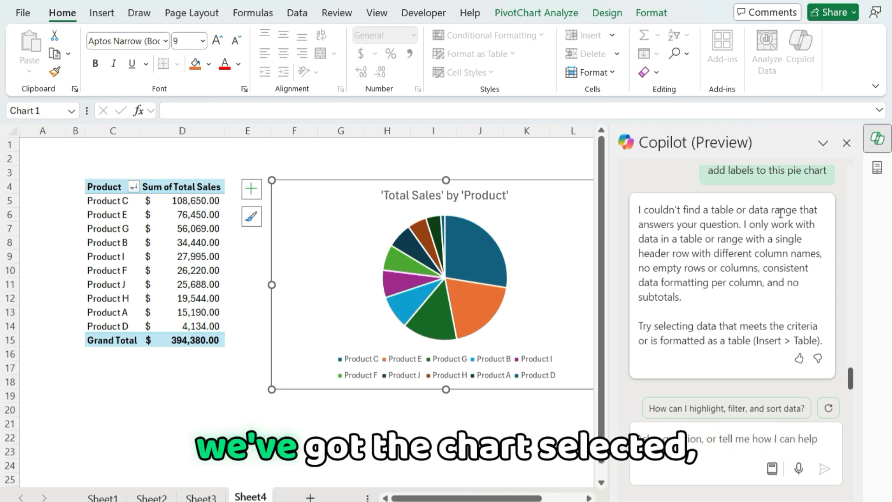
Try asking Copilot "In Chart 1, add a header called 'sales by product'" for the selected pie chart
left_click(741, 441)
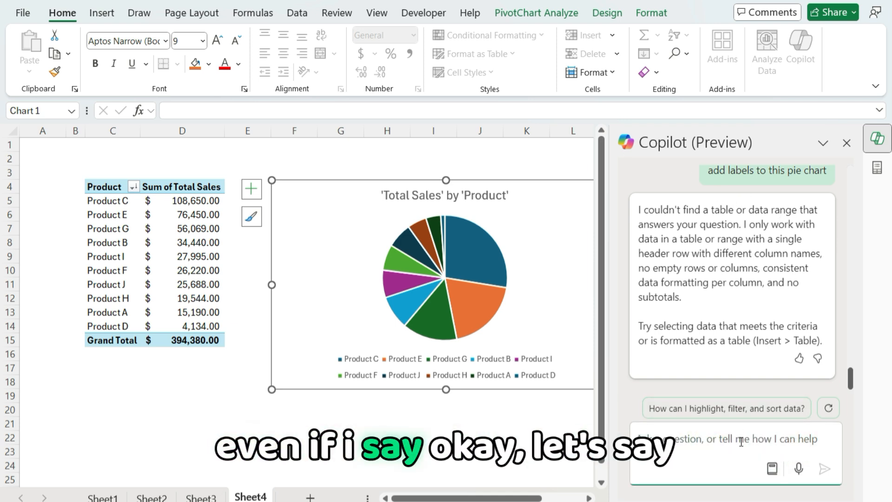
type("In chart 1")
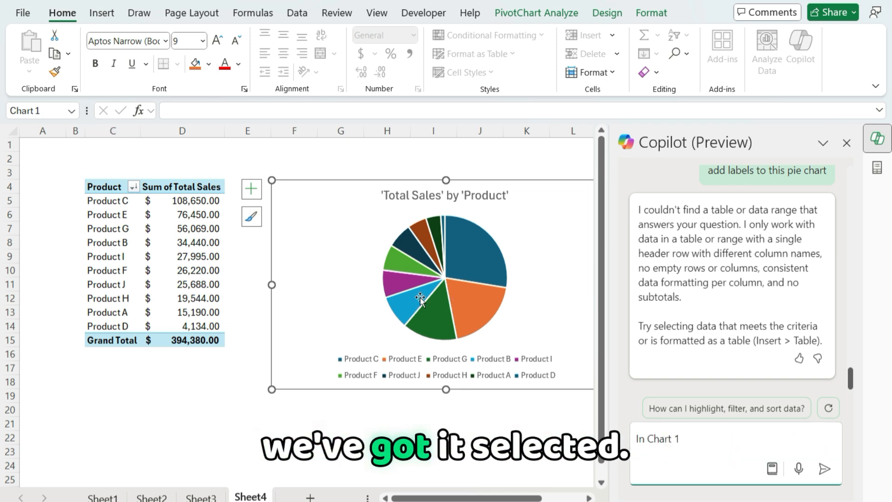
type(", add a header calle")
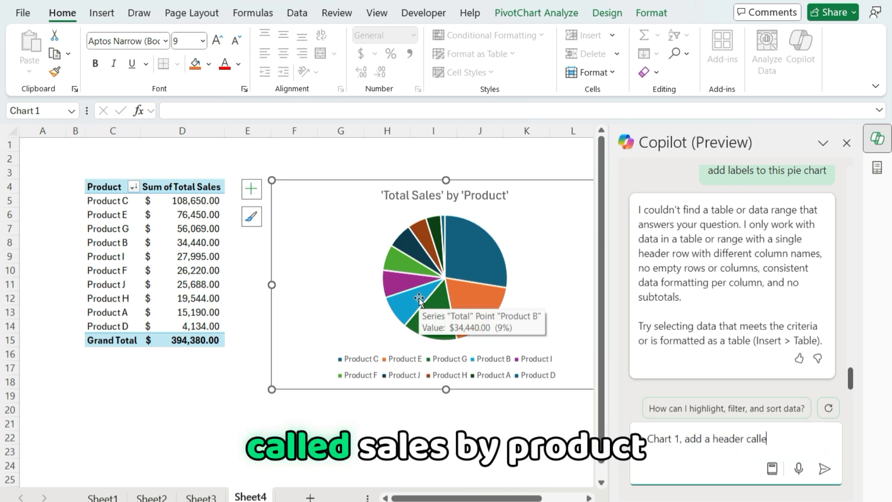
type("d 'sales by product'")
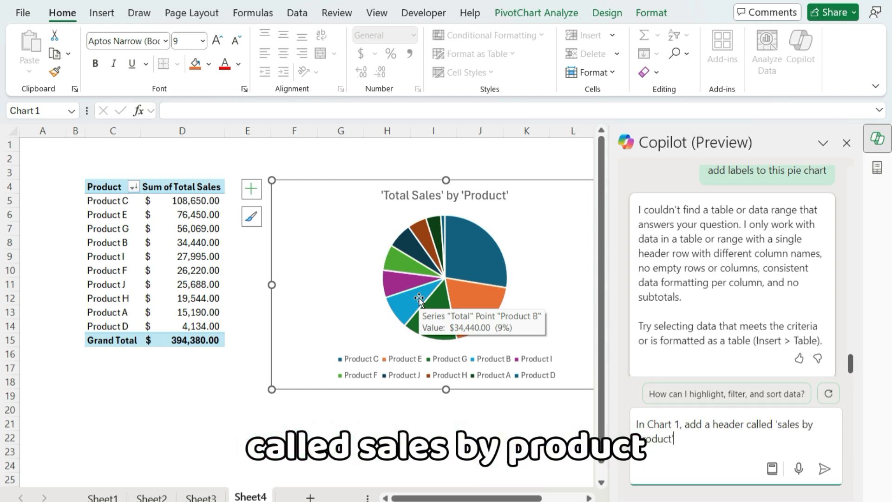
key("Return")
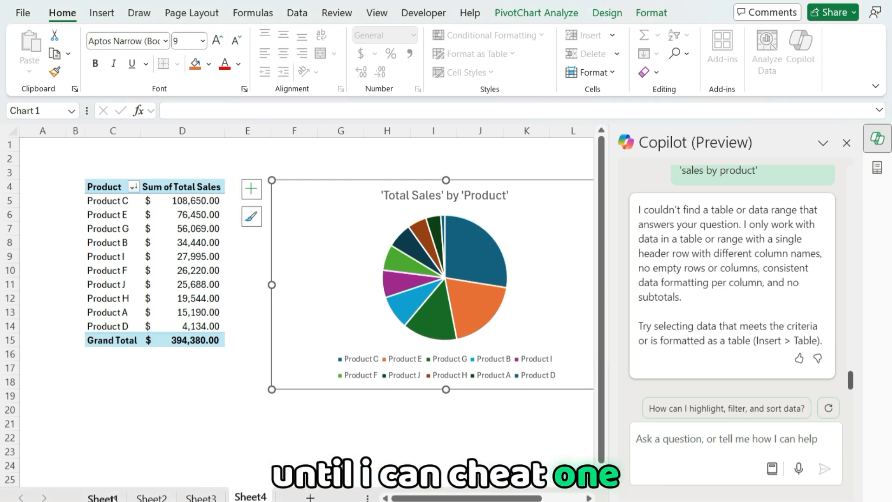
On Sheet1, prompt Copilot with "Create a chart showing cumulative sales as a line chart, and monthly sales as a column chart, all in one visual"
left_click(113, 498)
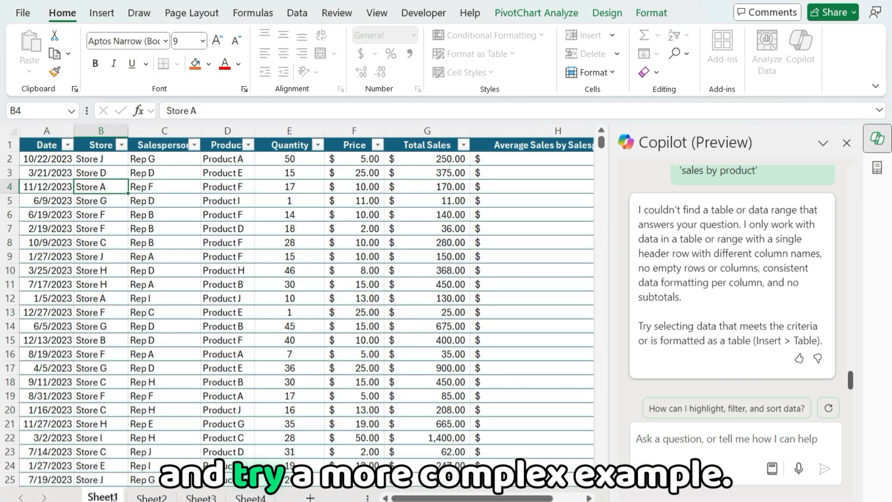
left_click(688, 441)
type("C")
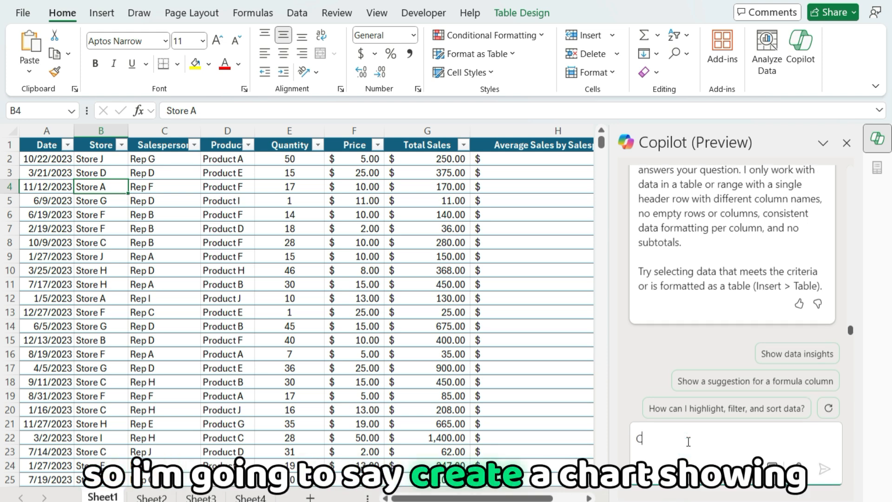
type("reate a chart showing cuul")
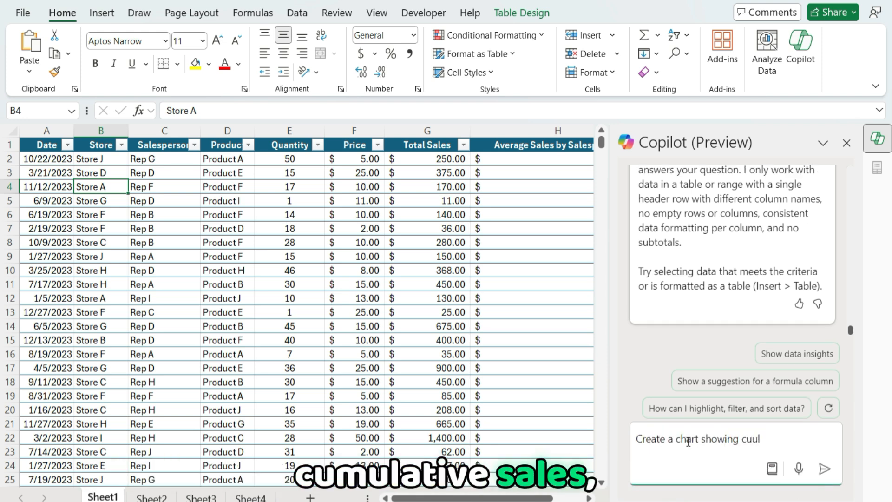
key("BackSpace")
key("BackSpace")
type("mulative sales as a line c")
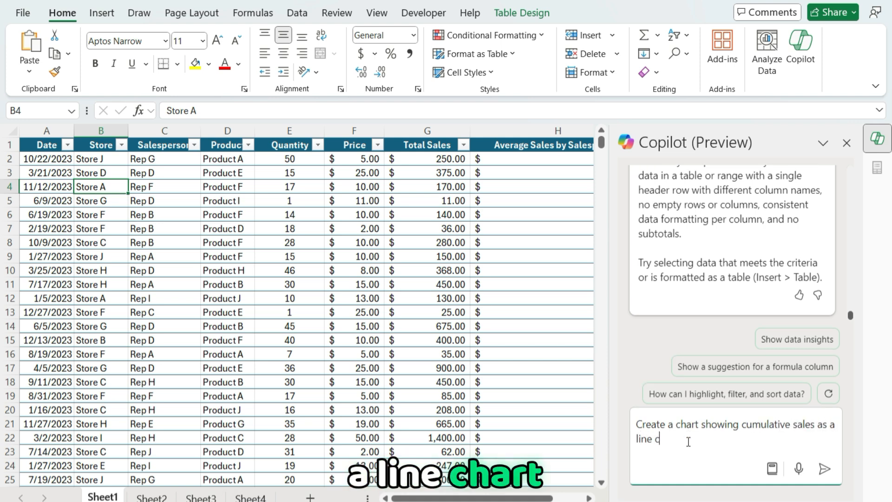
type("hart, and month")
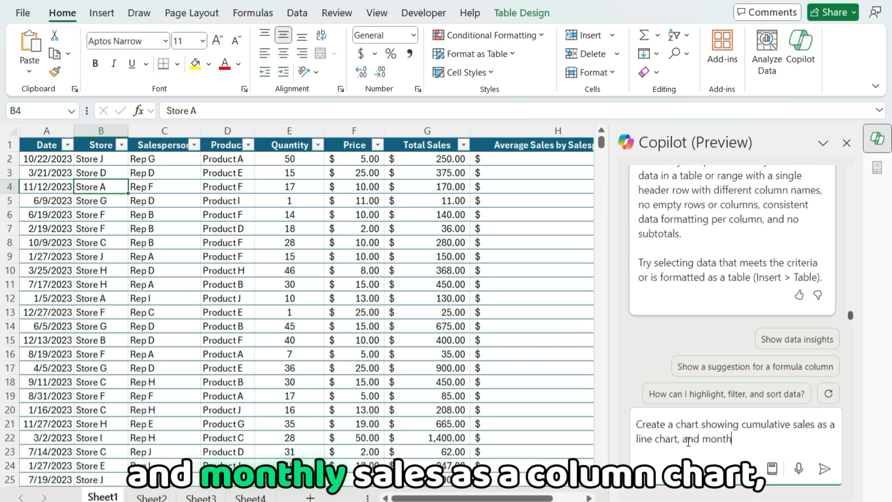
type("ly sales as a c")
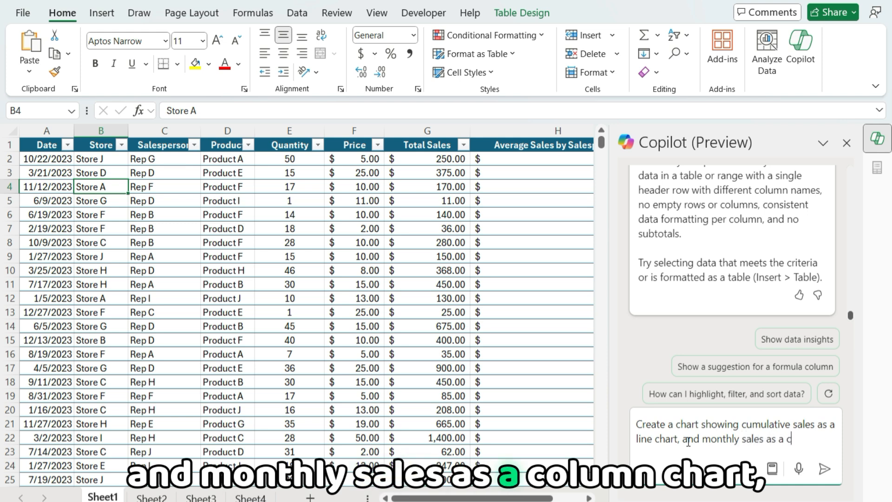
type("olum")
type("n char")
type("t, all in one visual")
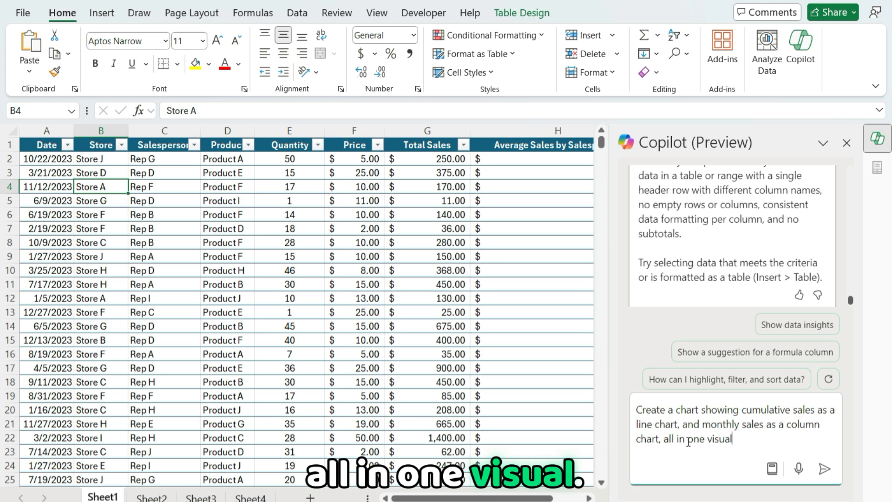
left_click(824, 470)
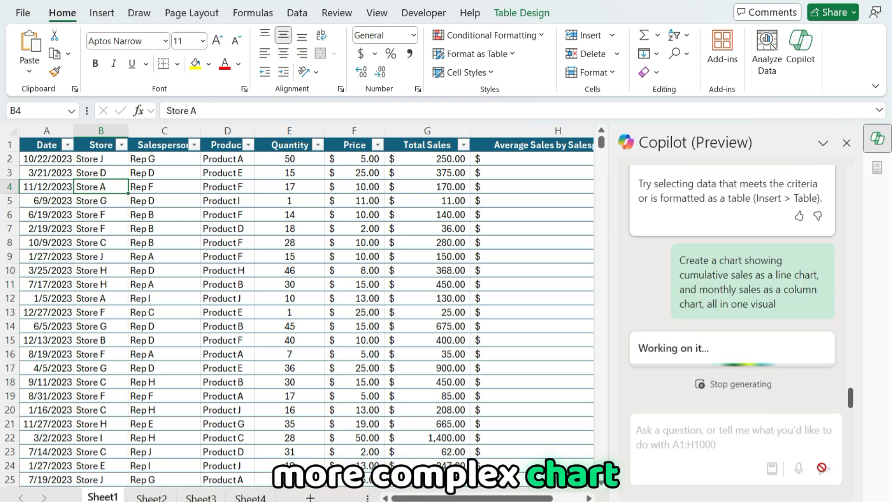